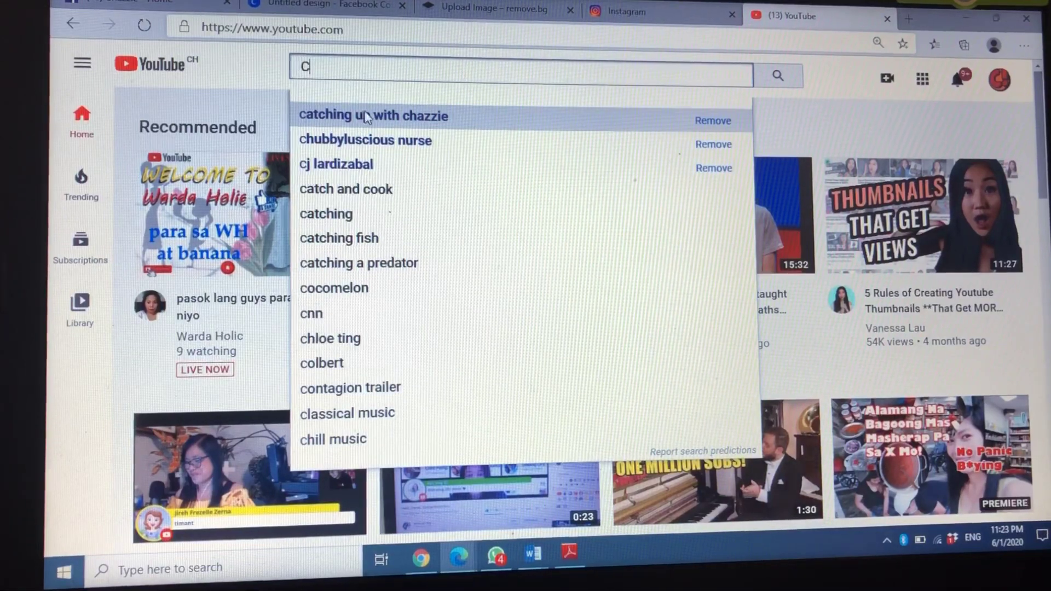
Search YouTube for 'catching up with chazzie' and open the channel page.
{"action": "left_click", "coordinate": [358, 119]}
{"action": "left_click", "coordinate": [431, 179]}
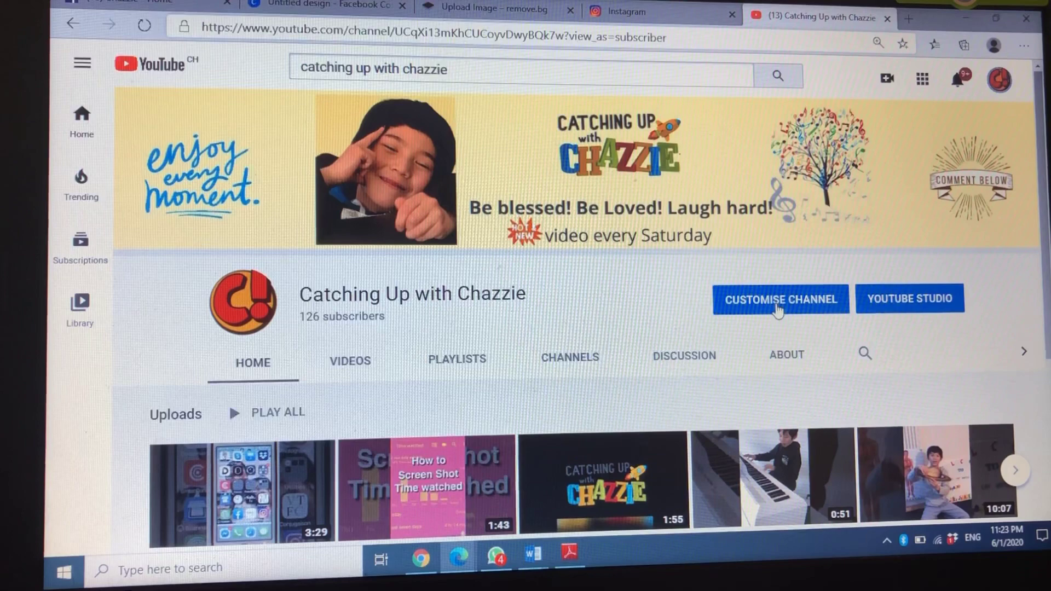
Enter the Catching Up with Chazzie channel customisation and show its About details.
{"action": "left_click", "coordinate": [779, 304]}
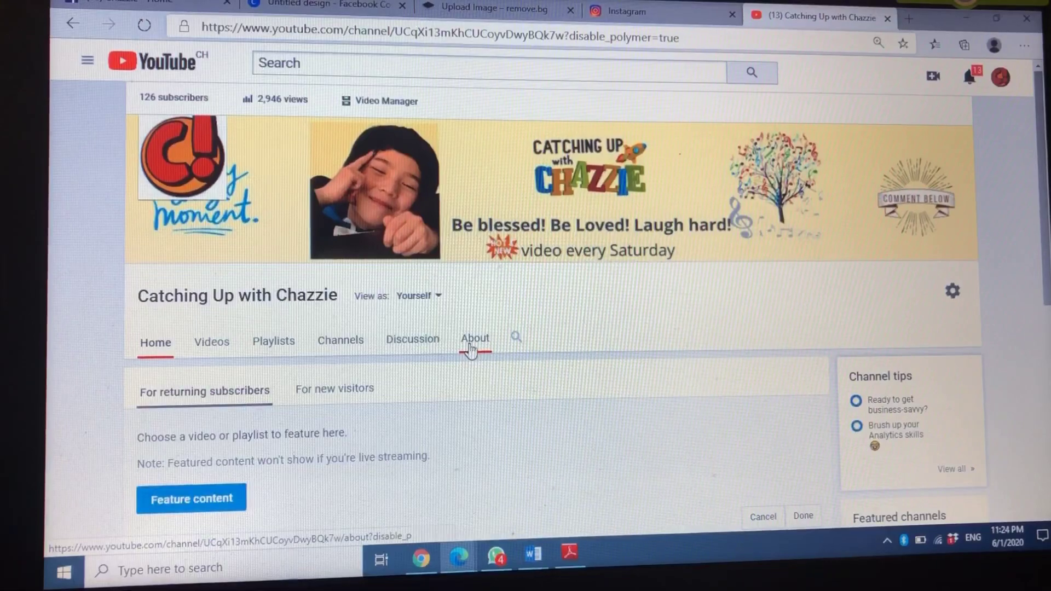
{"action": "left_click", "coordinate": [474, 338]}
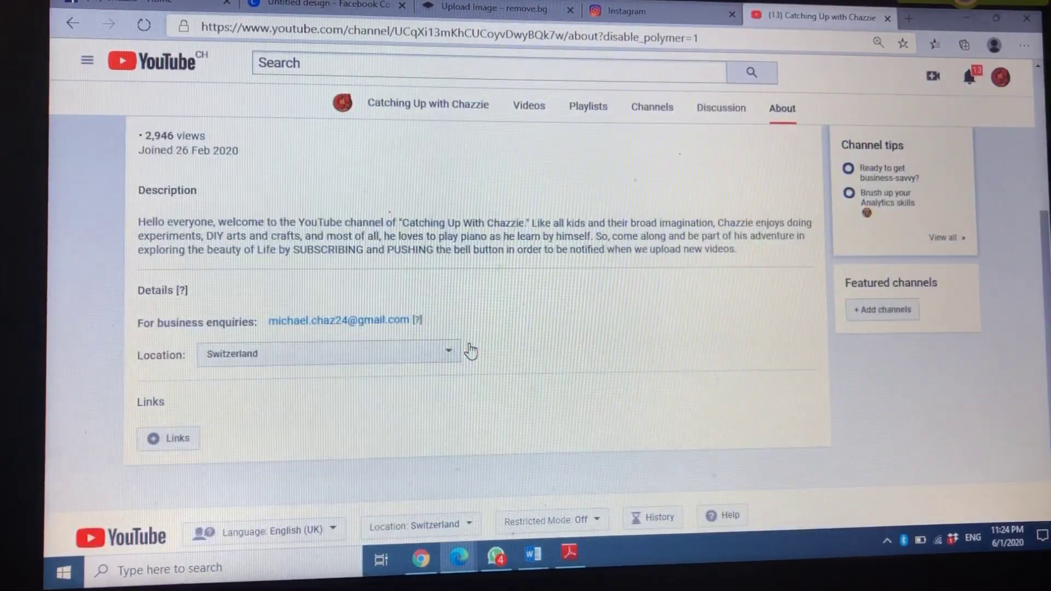
{"action": "scroll", "coordinate": [457, 350], "scroll_direction": "down", "scroll_amount": 1}
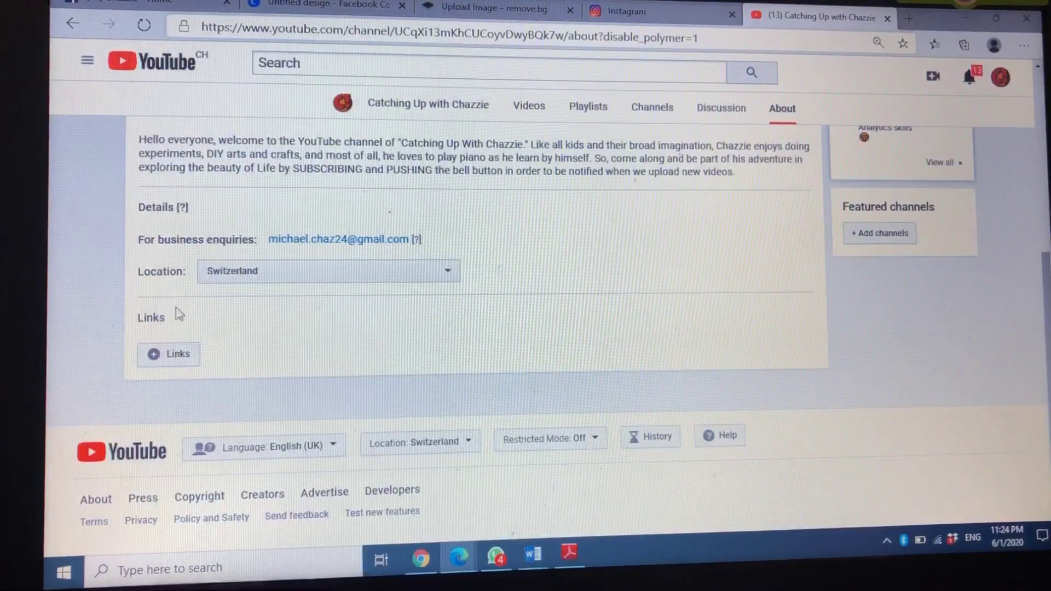
Add a custom channel link titled 'FB page' using the saved title suggestion.
{"action": "left_click", "coordinate": [173, 357]}
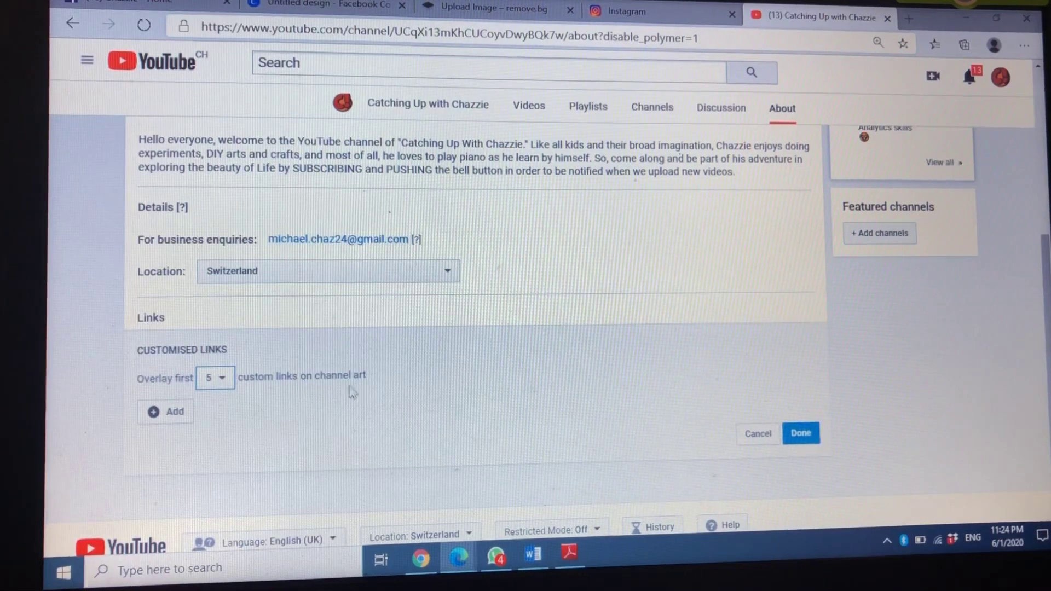
{"action": "left_click", "coordinate": [164, 414]}
{"action": "left_click", "coordinate": [246, 406]}
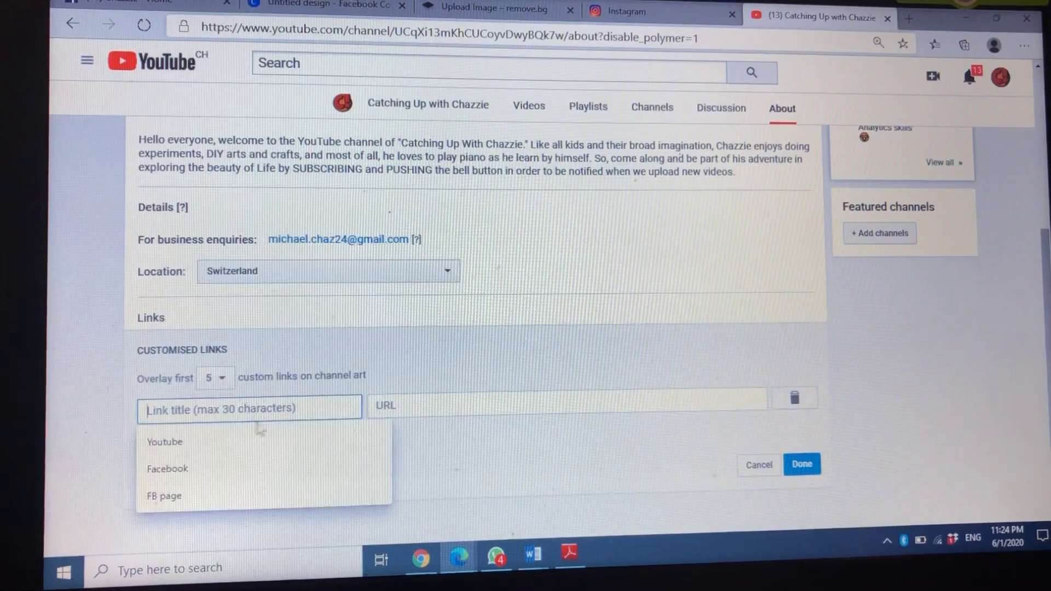
{"action": "left_click", "coordinate": [156, 496]}
{"action": "key", "text": "ctrl+shift+Tab"}
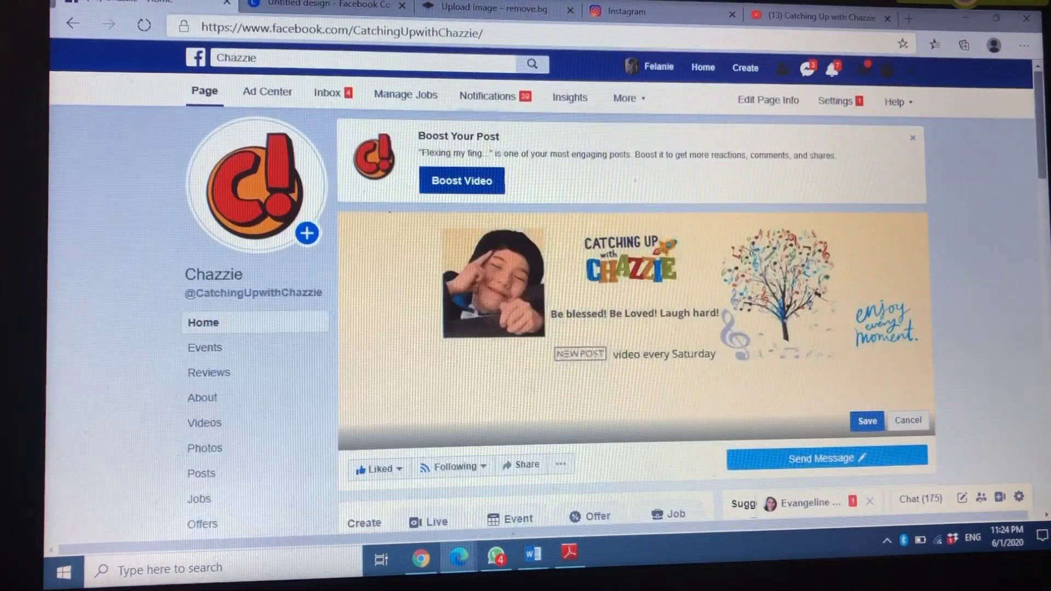
{"action": "left_click", "coordinate": [516, 37]}
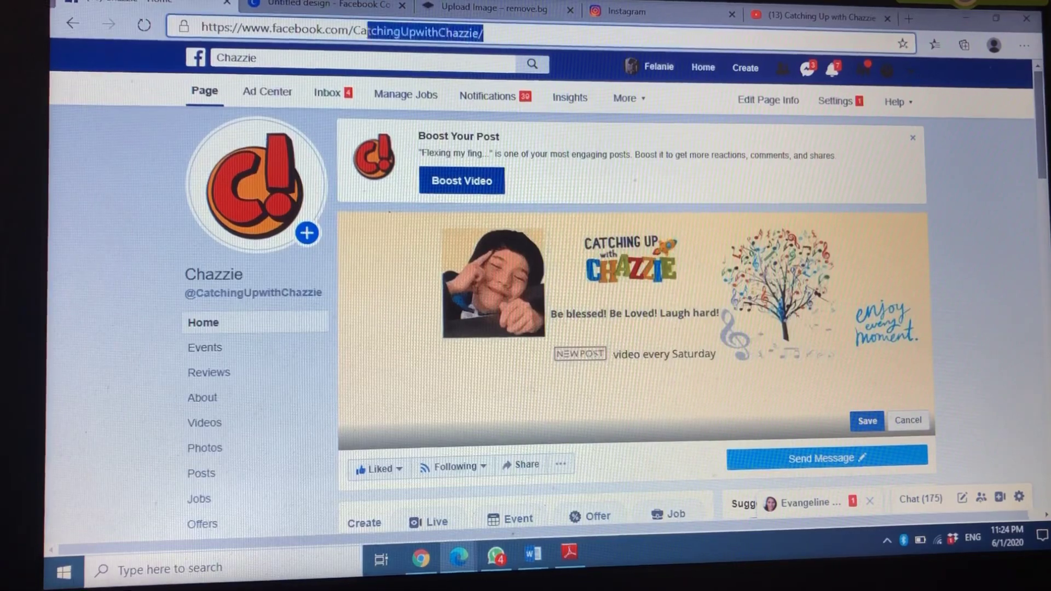
{"action": "left_click_drag", "start_coordinate": [366, 32], "coordinate": [197, 32]}
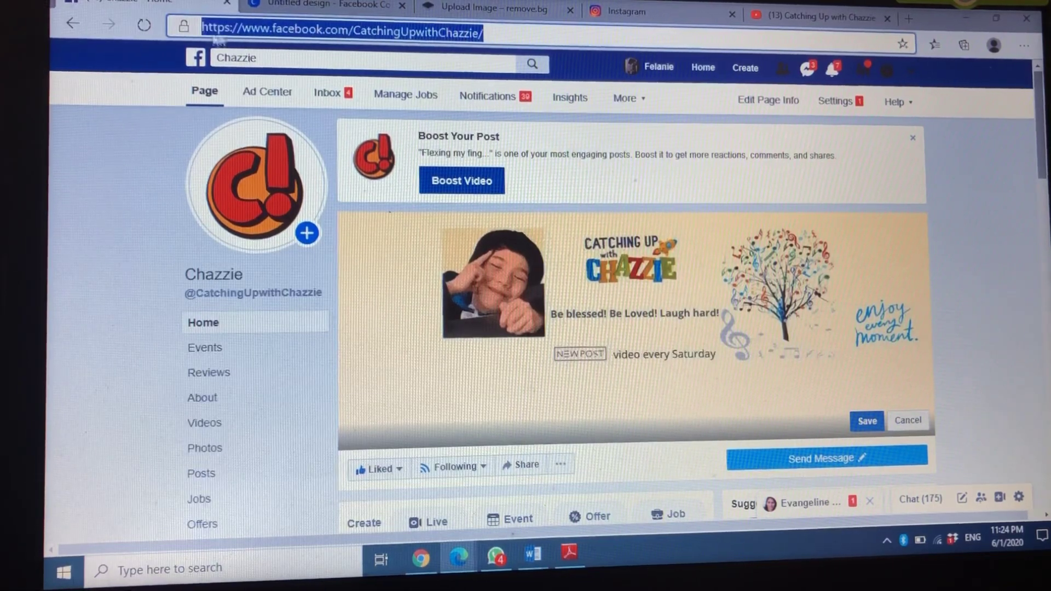
{"action": "right_click", "coordinate": [263, 34]}
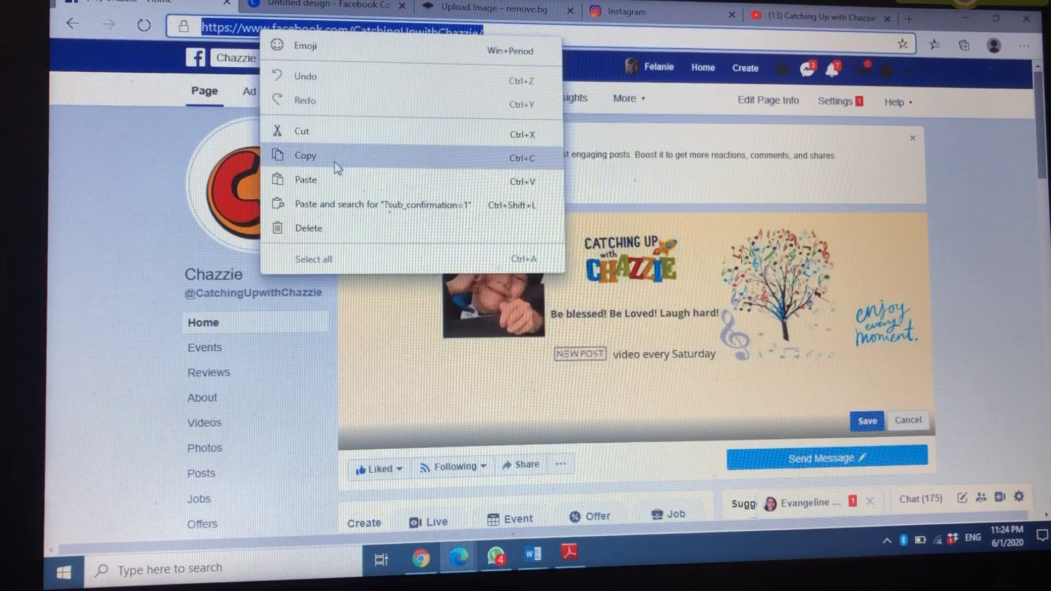
{"action": "left_click", "coordinate": [306, 155]}
Paste the Facebook address into the FB page link and add a second link for Instagram.
{"action": "left_click", "coordinate": [817, 17]}
{"action": "left_click", "coordinate": [411, 405]}
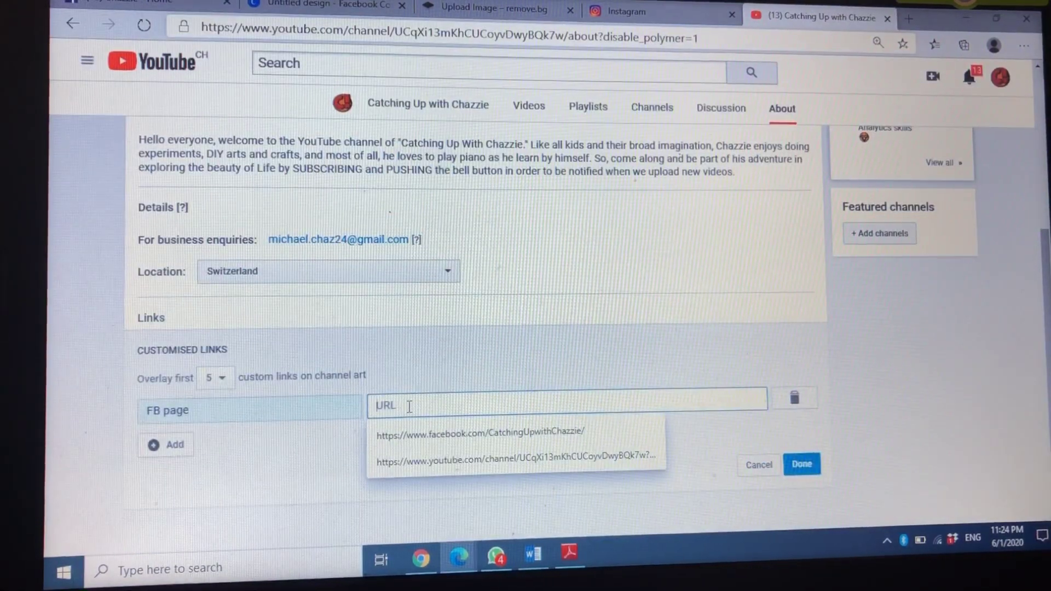
{"action": "right_click", "coordinate": [409, 406]}
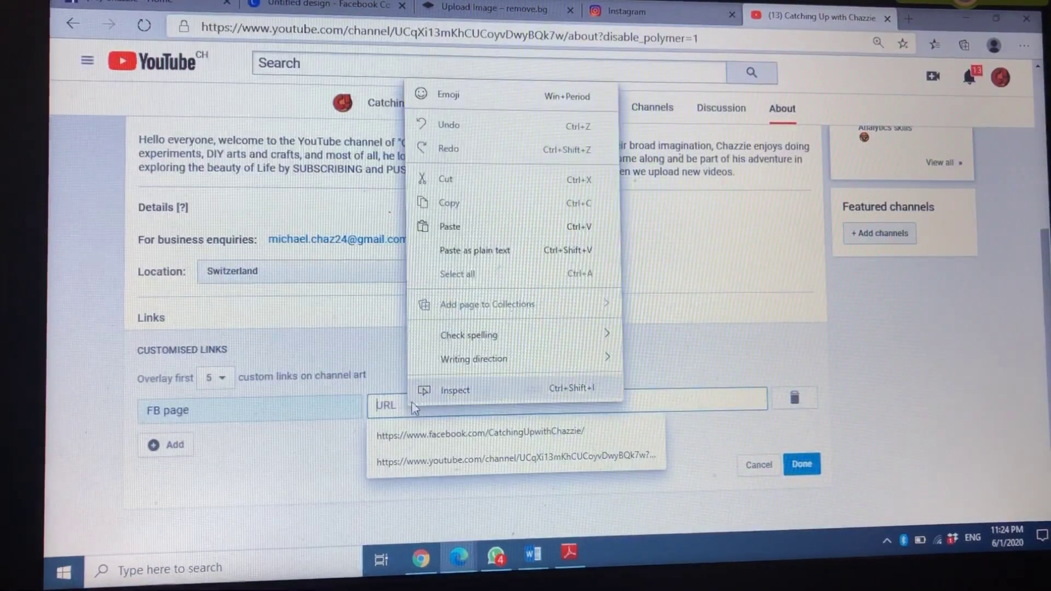
{"action": "left_click", "coordinate": [472, 224]}
{"action": "left_click", "coordinate": [165, 444]}
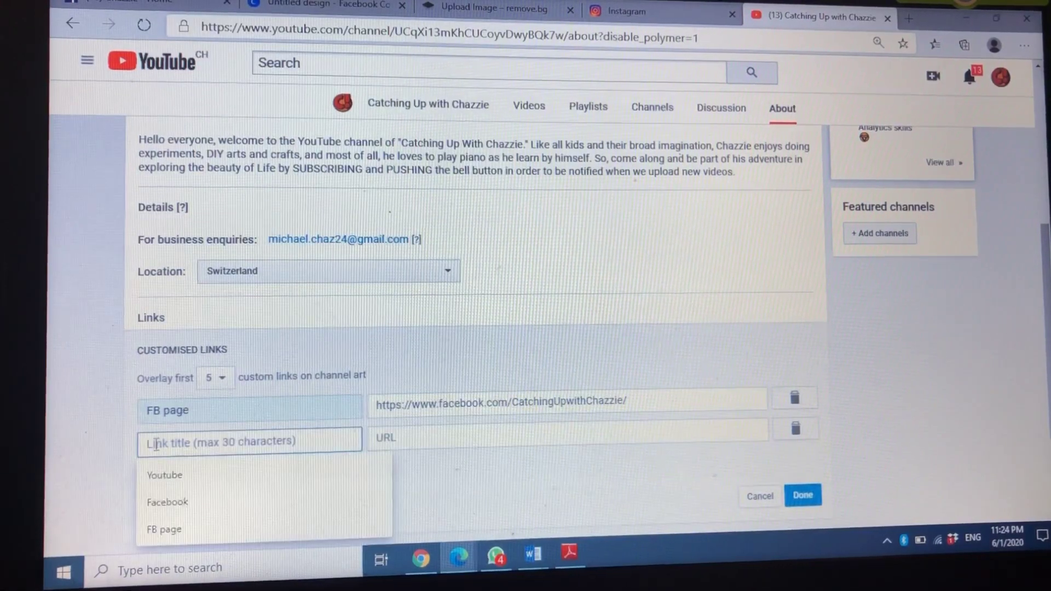
{"action": "key", "text": "Escape"}
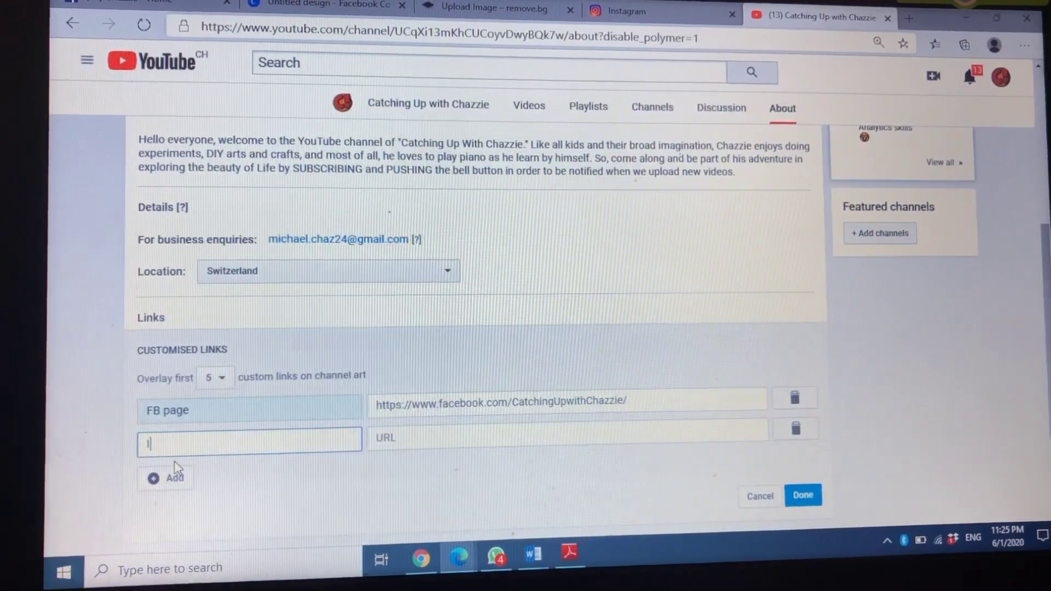
{"action": "type", "text": "Instagram"}
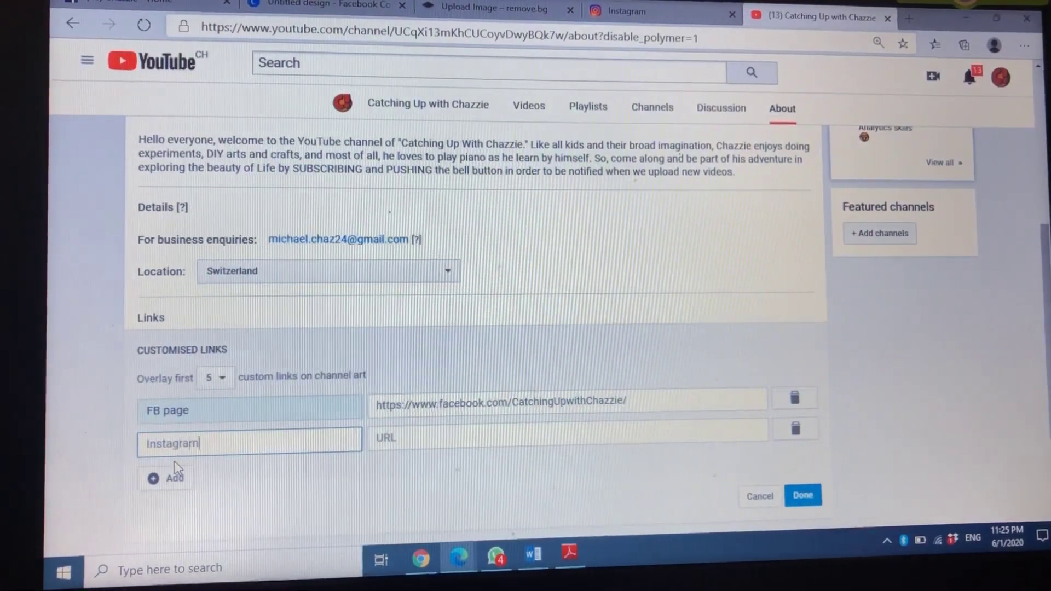
{"action": "left_click", "coordinate": [676, 12]}
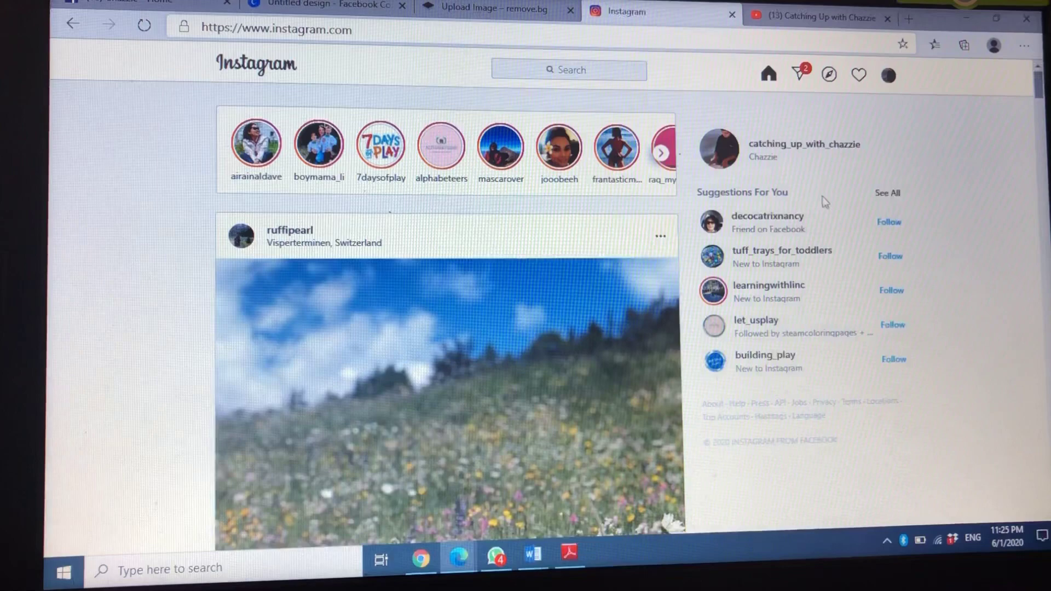
{"action": "left_click", "coordinate": [783, 143]}
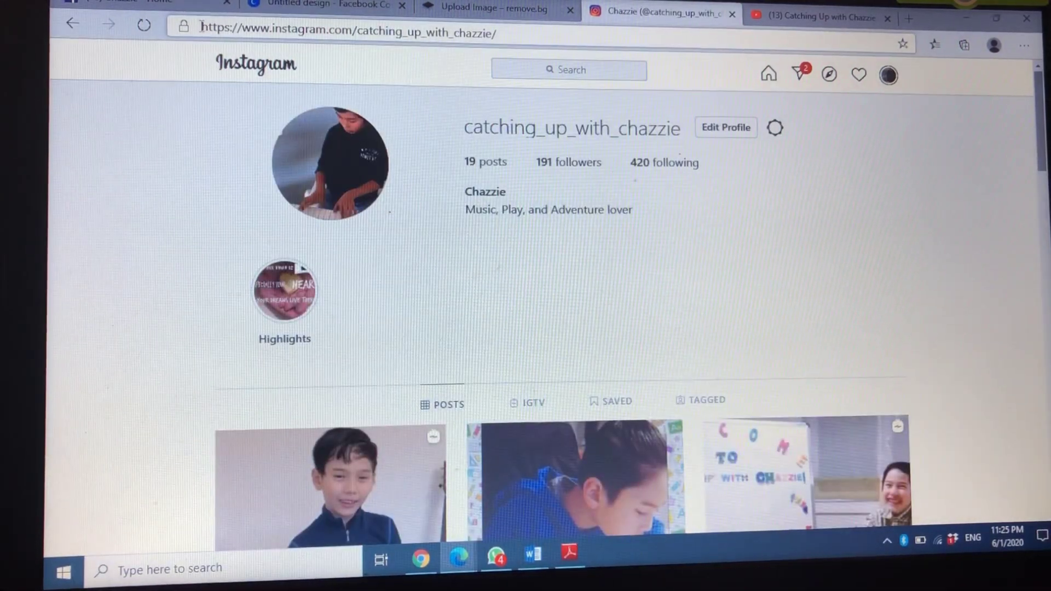
{"action": "left_click_drag", "start_coordinate": [201, 26], "coordinate": [487, 33]}
{"action": "right_click", "coordinate": [472, 34]}
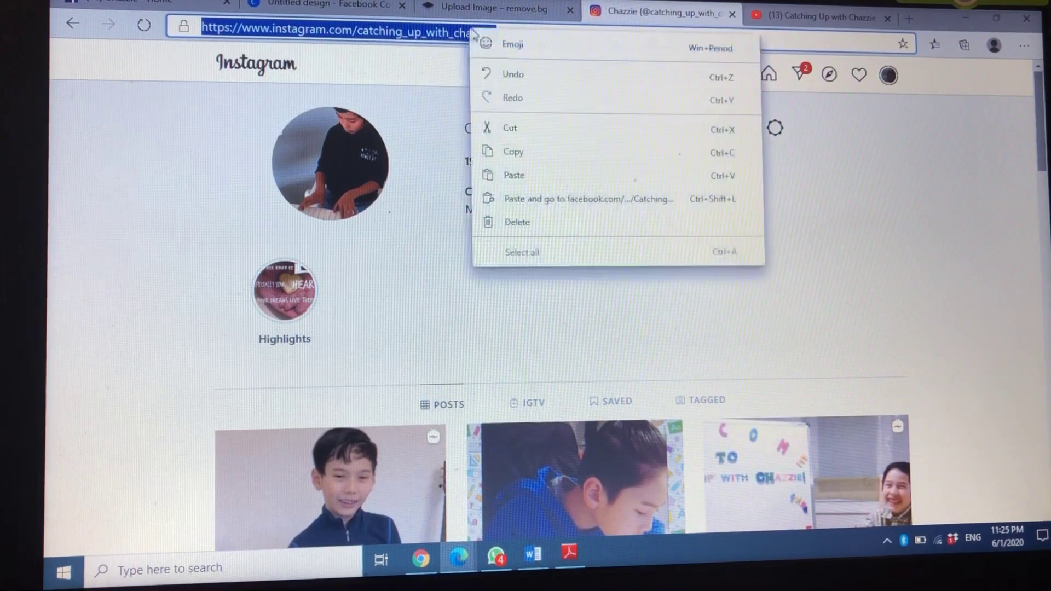
{"action": "left_click", "coordinate": [534, 154]}
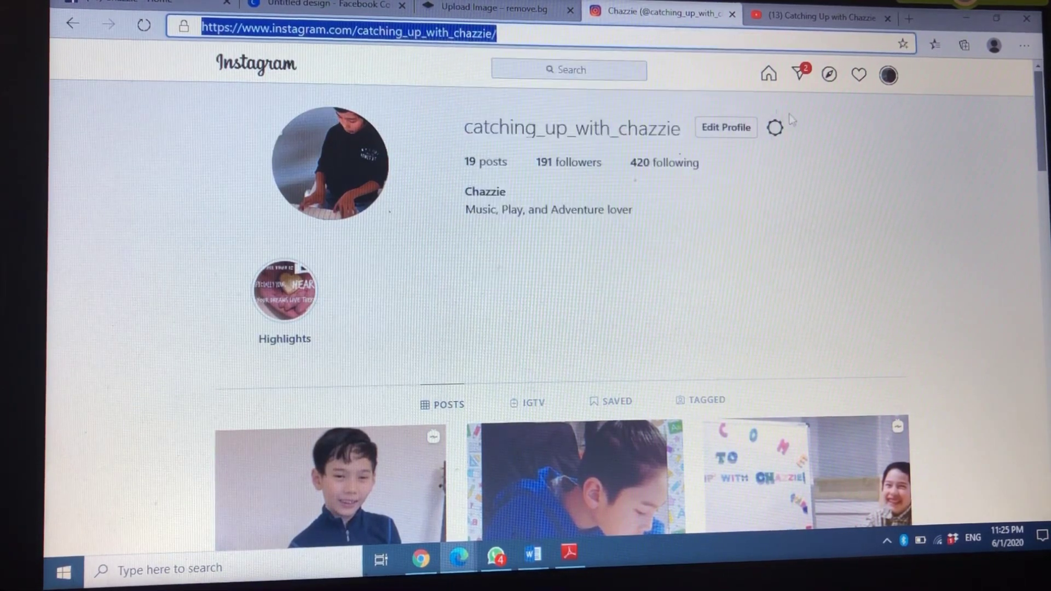
{"action": "left_click", "coordinate": [822, 19]}
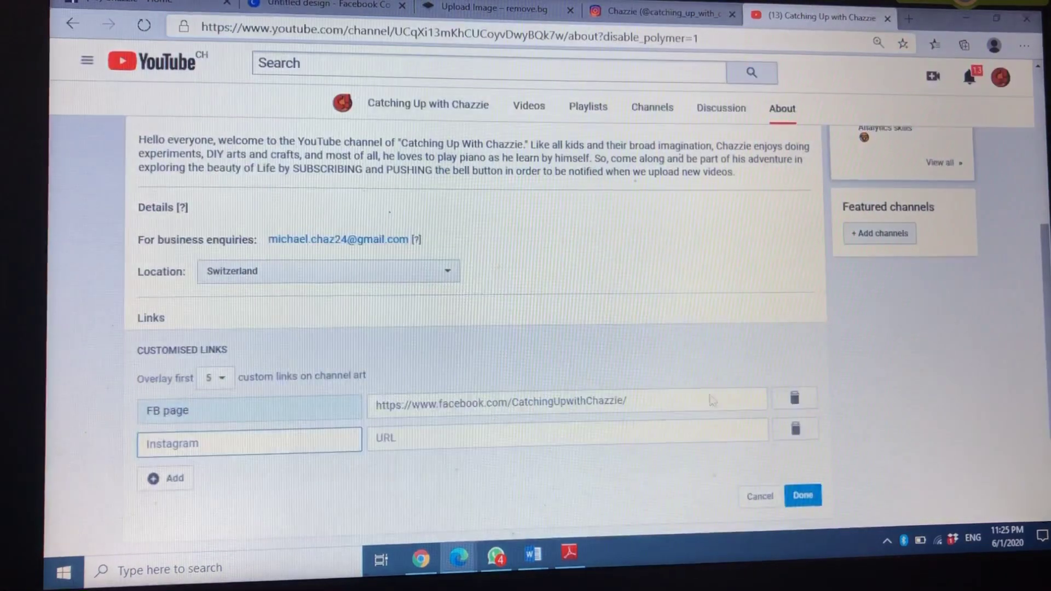
Paste the Instagram profile address into the Instagram link's URL field.
{"action": "left_click", "coordinate": [397, 441]}
{"action": "right_click", "coordinate": [398, 444]}
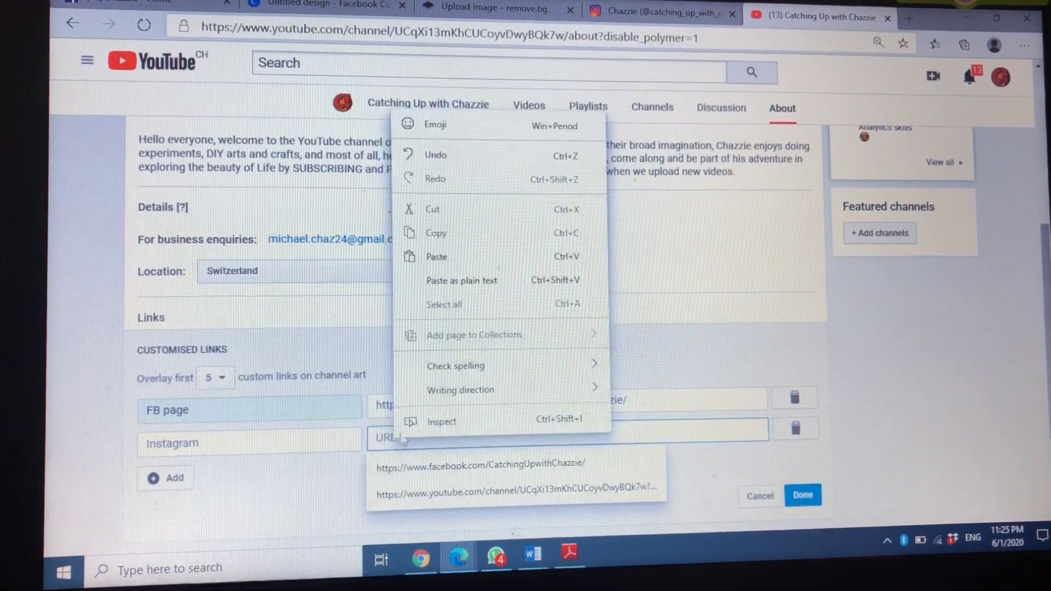
{"action": "left_click", "coordinate": [443, 280]}
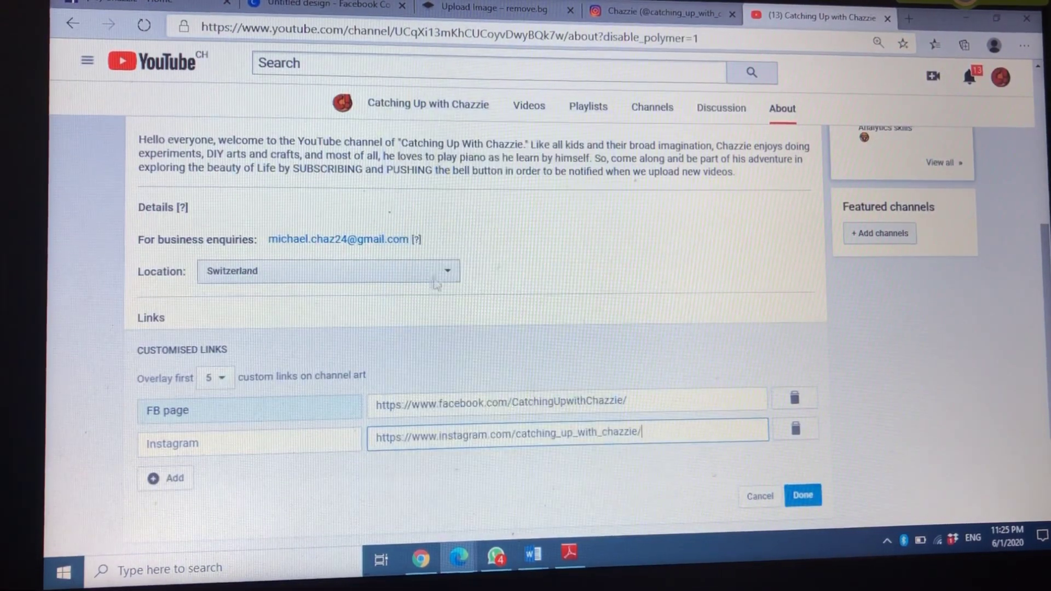
Add a third custom link titled SUBSCRIBE, then open a new blank tab.
{"action": "left_click", "coordinate": [168, 481]}
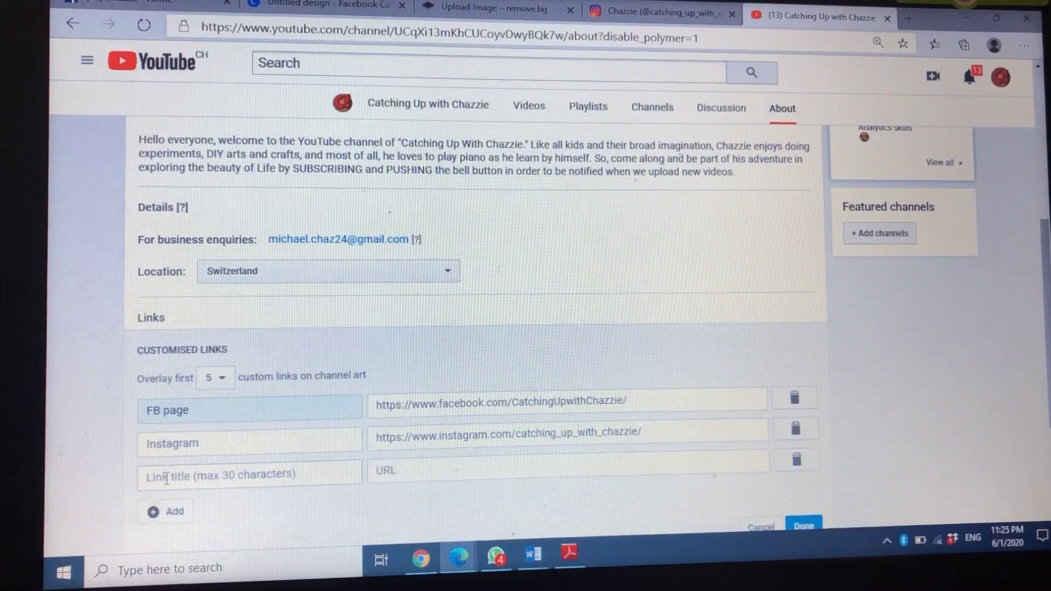
{"action": "left_click", "coordinate": [153, 474]}
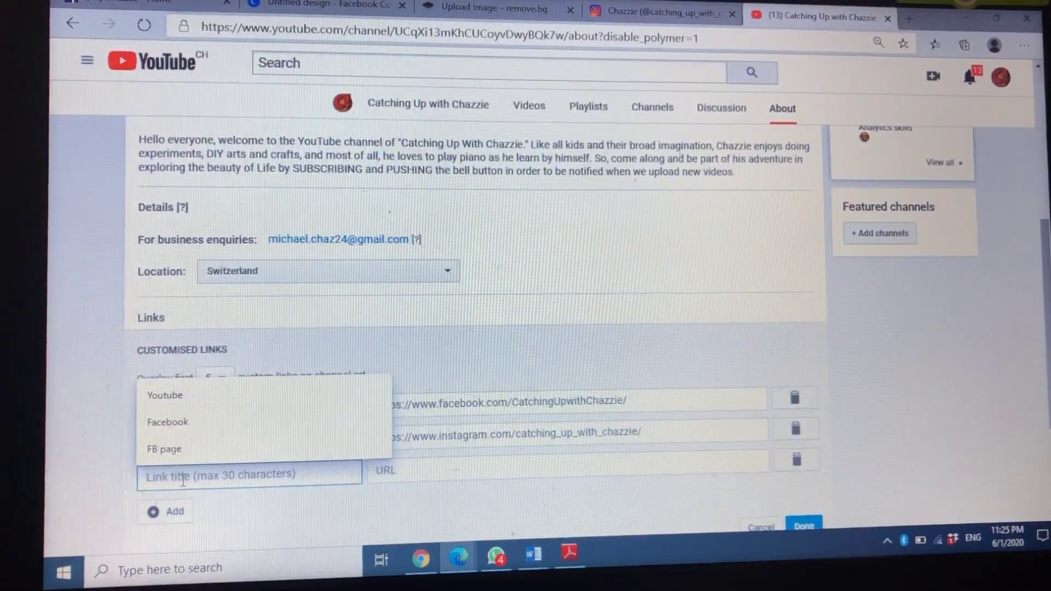
{"action": "key", "text": "Down"}
{"action": "key", "text": "Down"}
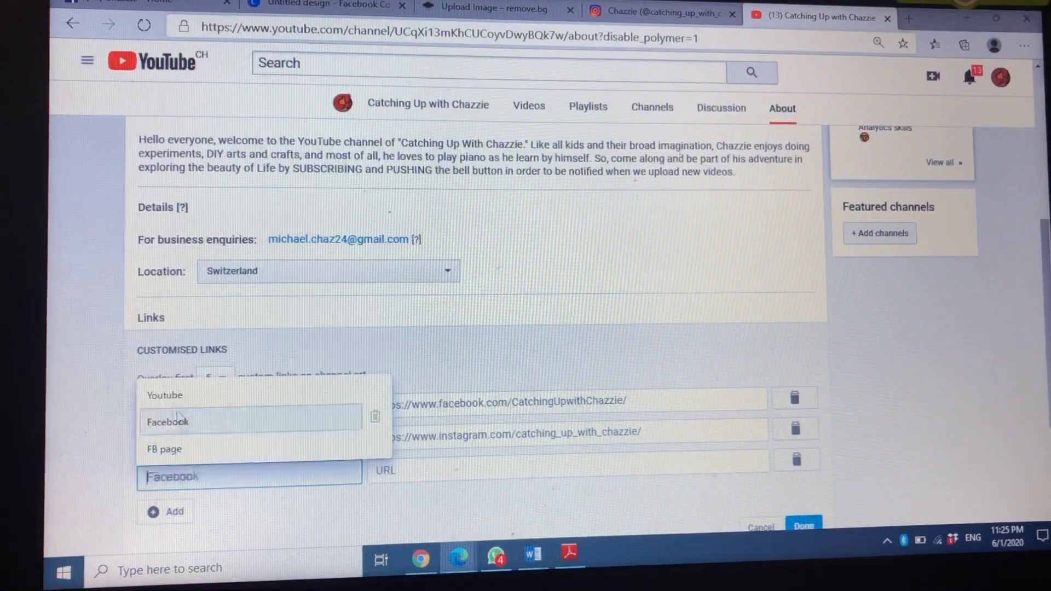
{"action": "key", "text": "Up"}
{"action": "key", "text": "Up"}
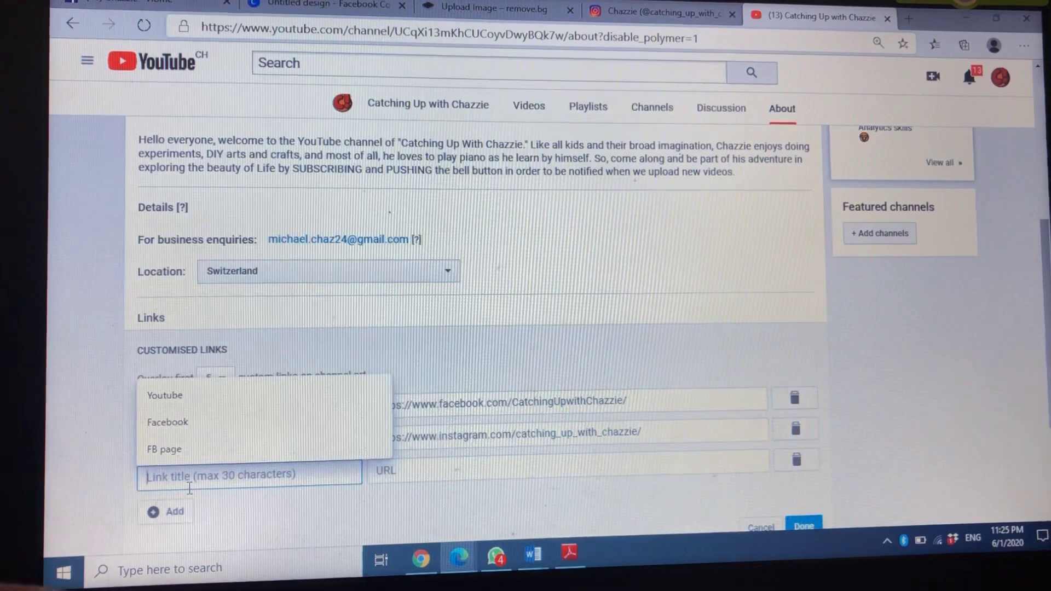
{"action": "type", "text": "SUB"}
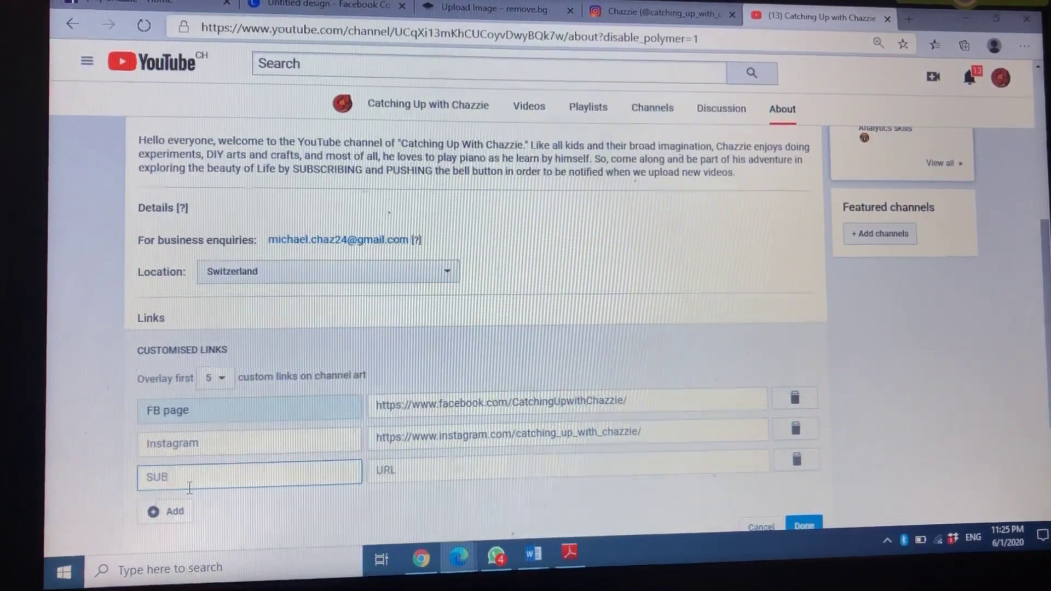
{"action": "type", "text": "SCRIBE"}
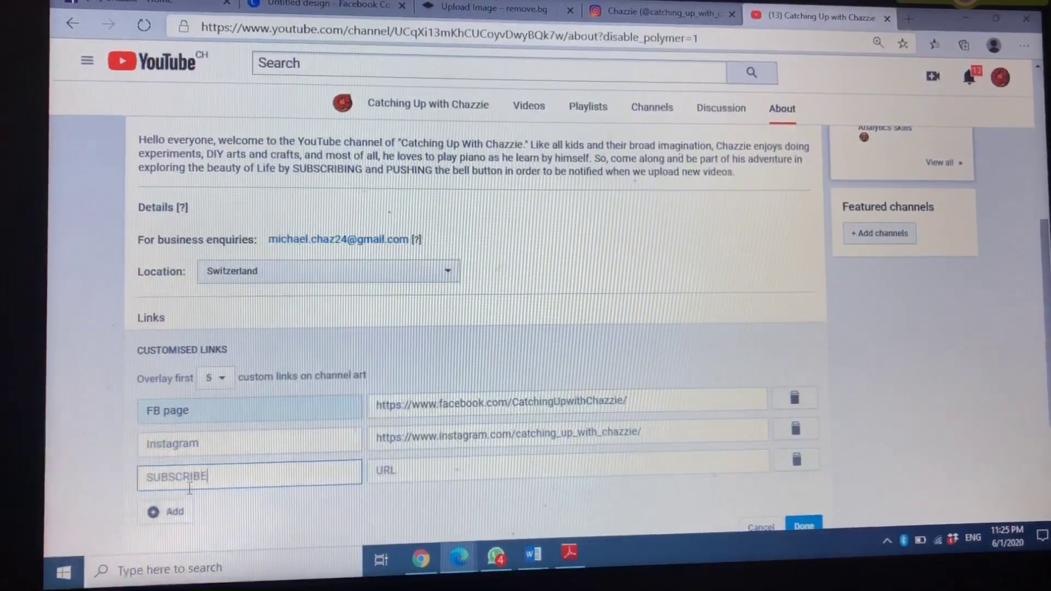
{"action": "left_click", "coordinate": [451, 466]}
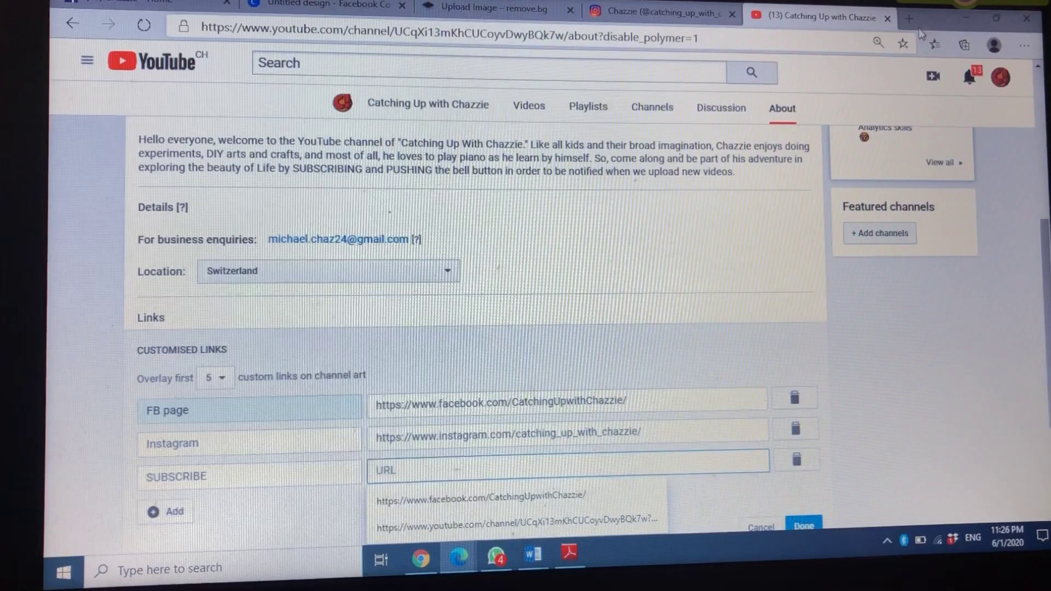
{"action": "left_click", "coordinate": [907, 16]}
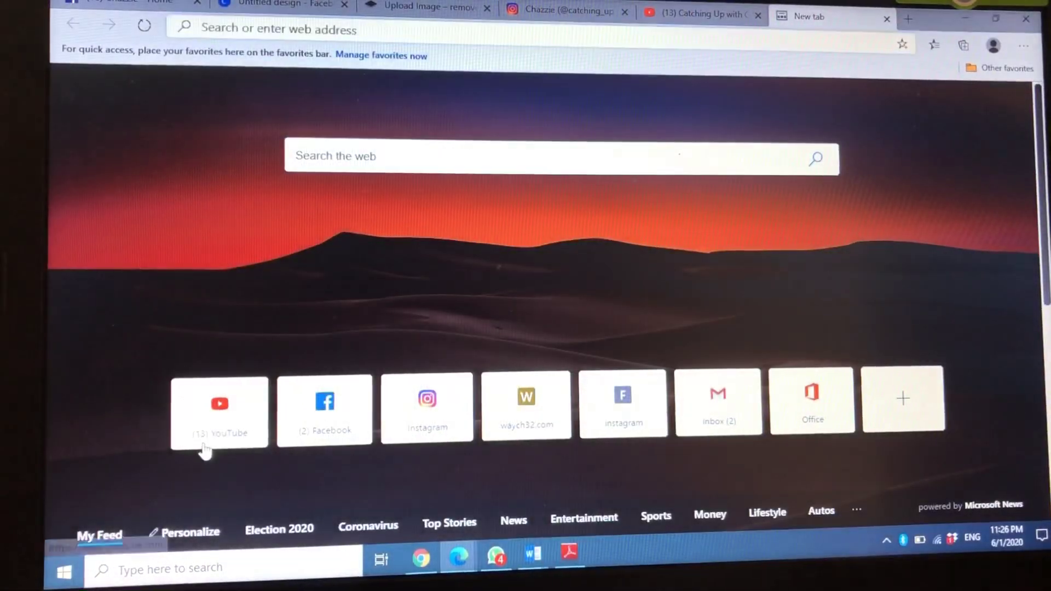
From the YouTube home page, search for and open the Catching Up with Chazzie channel.
{"action": "left_click", "coordinate": [219, 410]}
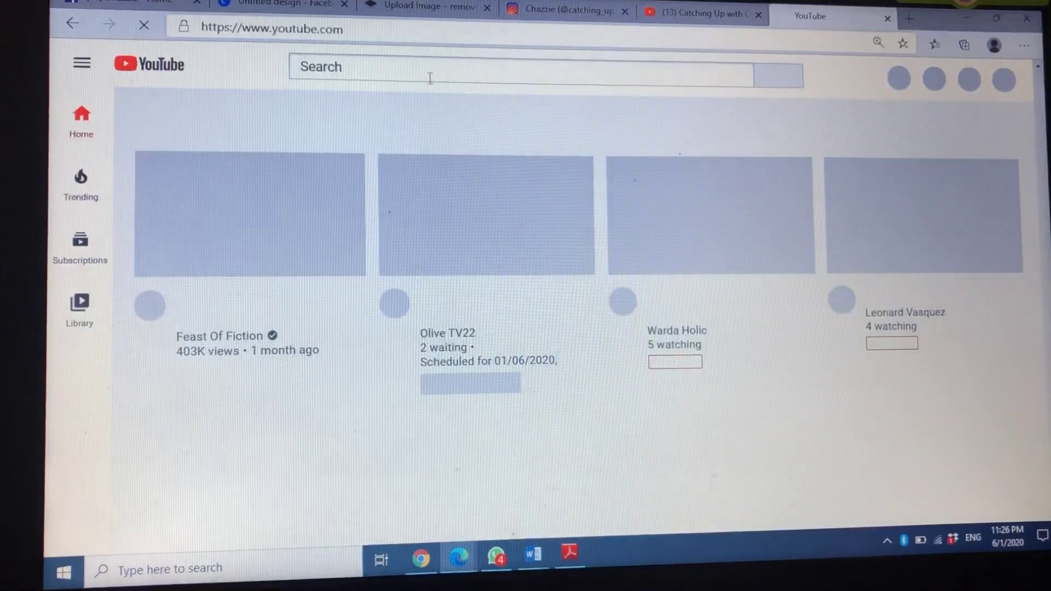
{"action": "left_click", "coordinate": [430, 75]}
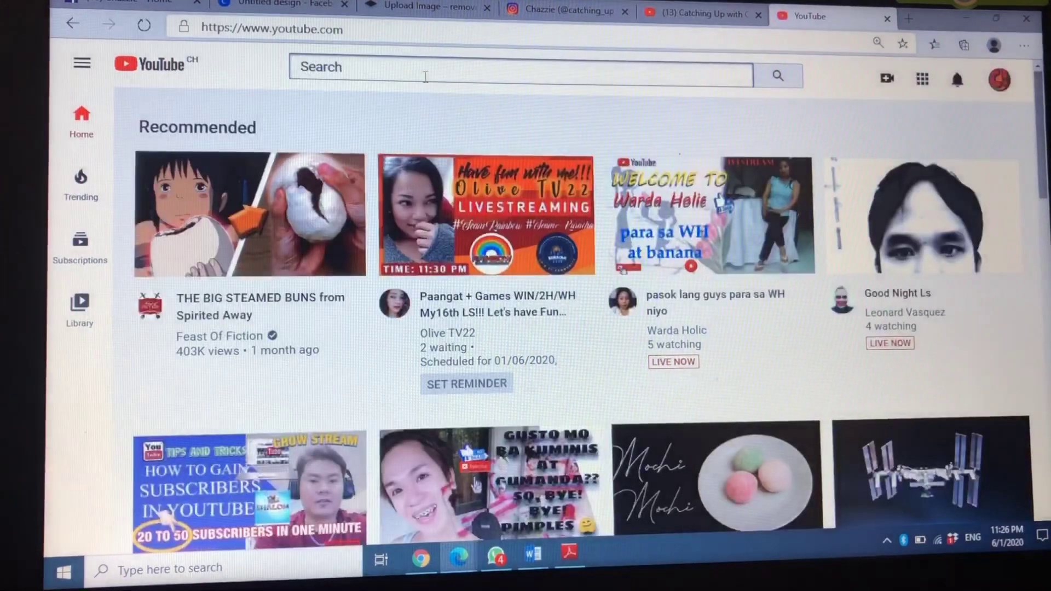
{"action": "type", "text": "C"}
{"action": "left_click", "coordinate": [374, 116]}
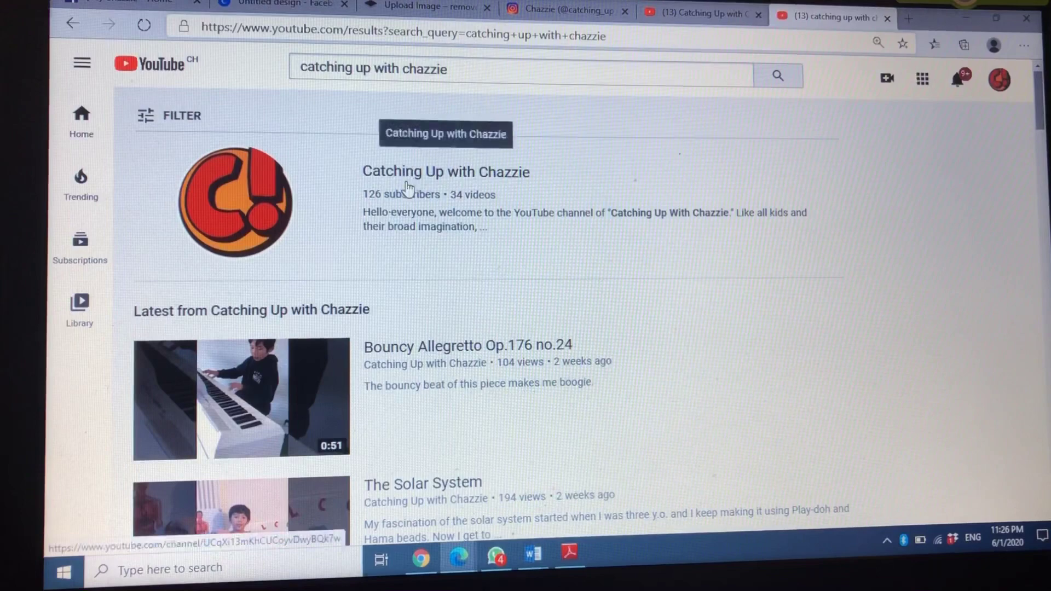
{"action": "left_click", "coordinate": [411, 174]}
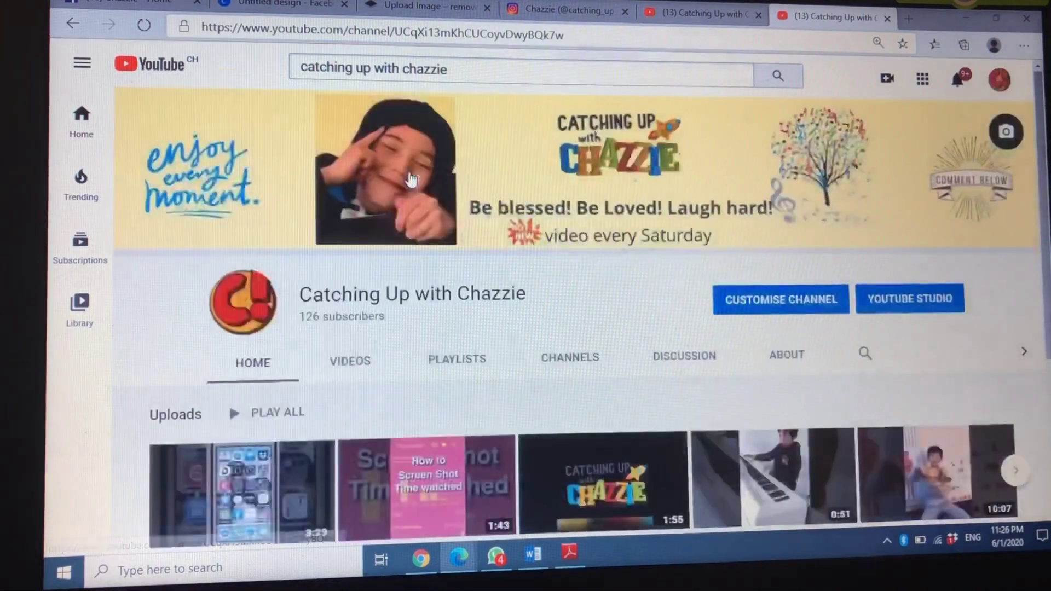
Copy the channel's full web address and return to the custom links editor.
{"action": "left_click_drag", "start_coordinate": [567, 35], "coordinate": [363, 35]}
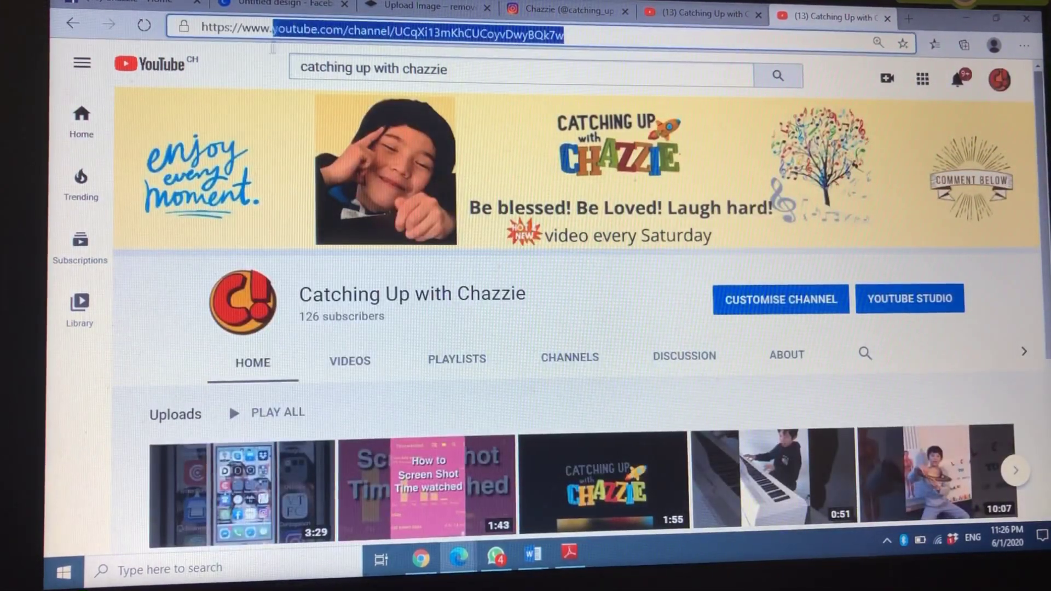
{"action": "left_click_drag", "start_coordinate": [274, 48], "coordinate": [212, 60]}
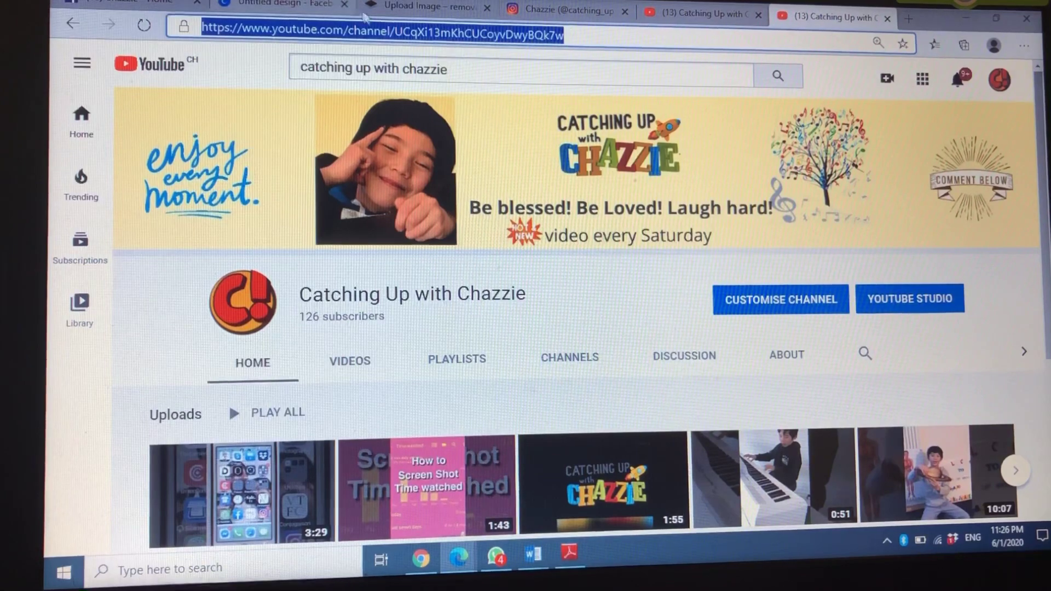
{"action": "right_click", "coordinate": [378, 34]}
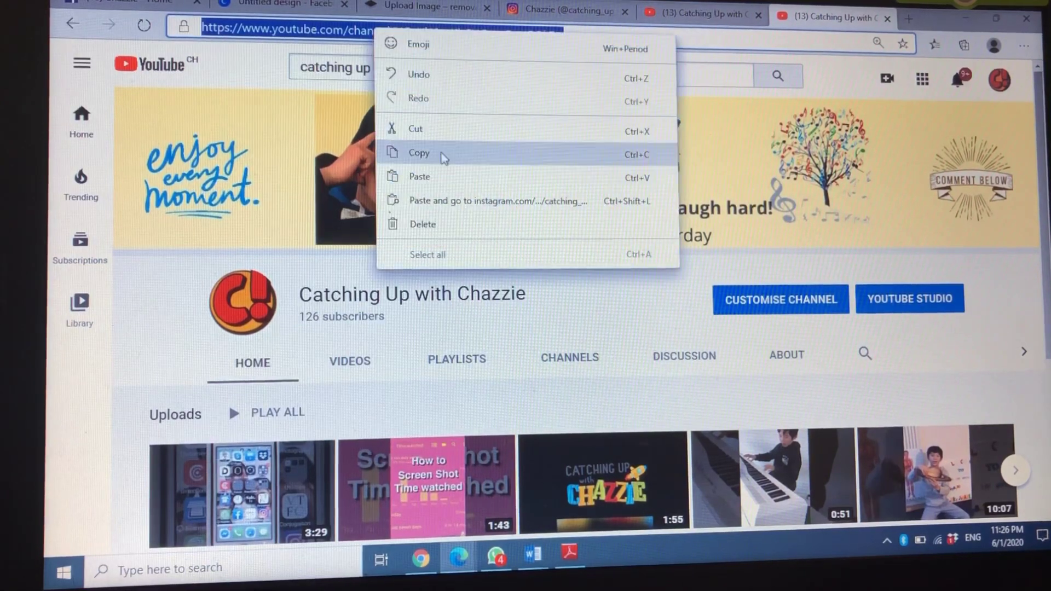
{"action": "left_click", "coordinate": [419, 171]}
{"action": "left_click", "coordinate": [703, 13]}
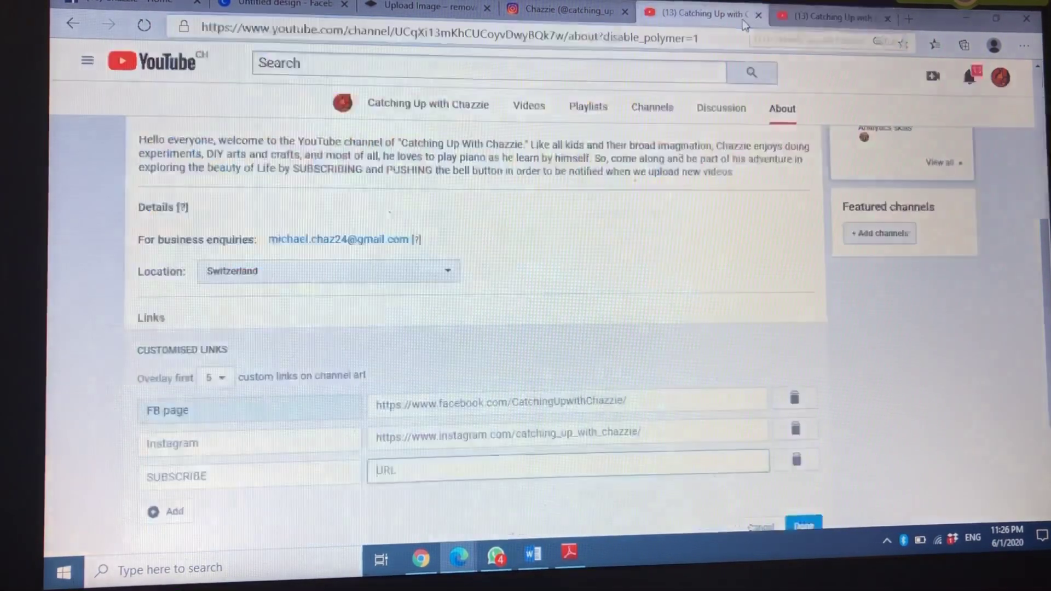
Paste the channel's web address into the SUBSCRIBE link's URL field.
{"action": "left_click", "coordinate": [398, 469]}
{"action": "right_click", "coordinate": [397, 469]}
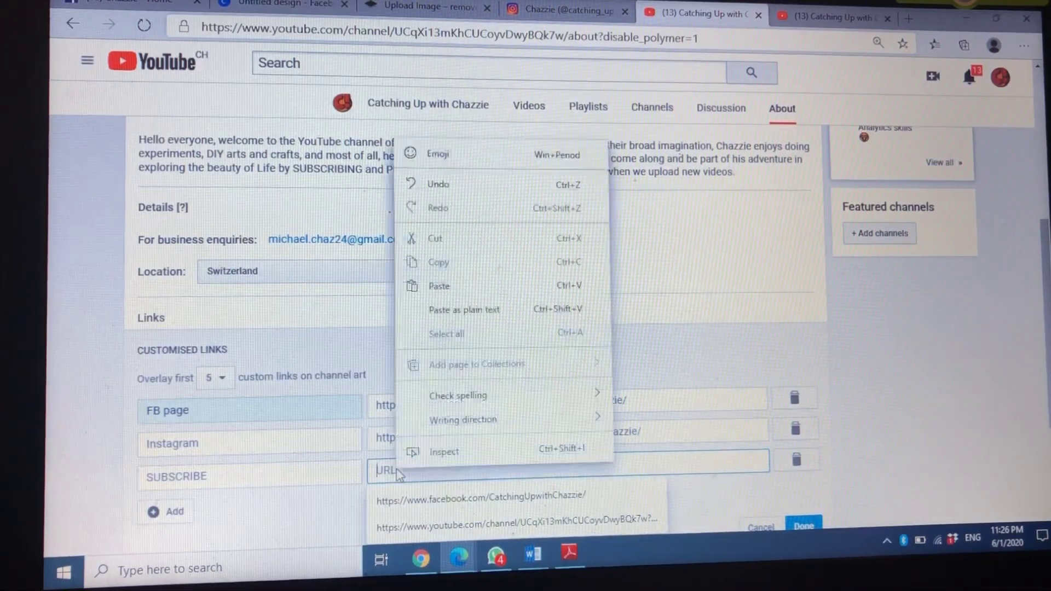
{"action": "left_click", "coordinate": [447, 290]}
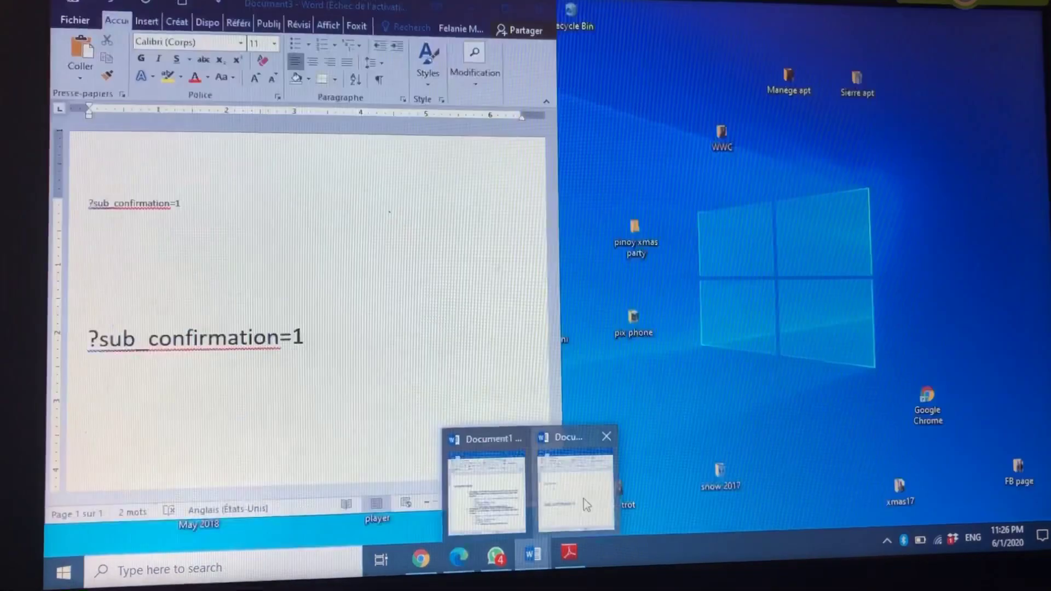
Copy '?sub_confirmation=1' from the Word notes and return to the SUBSCRIBE address's end.
{"action": "left_click", "coordinate": [575, 493]}
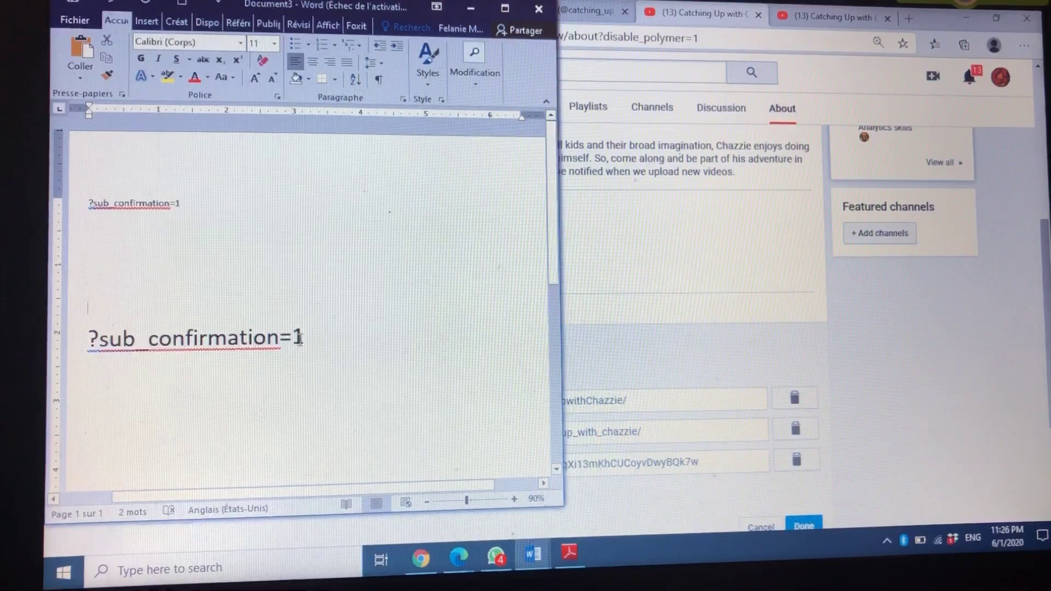
{"action": "left_click_drag", "start_coordinate": [89, 205], "coordinate": [144, 211]}
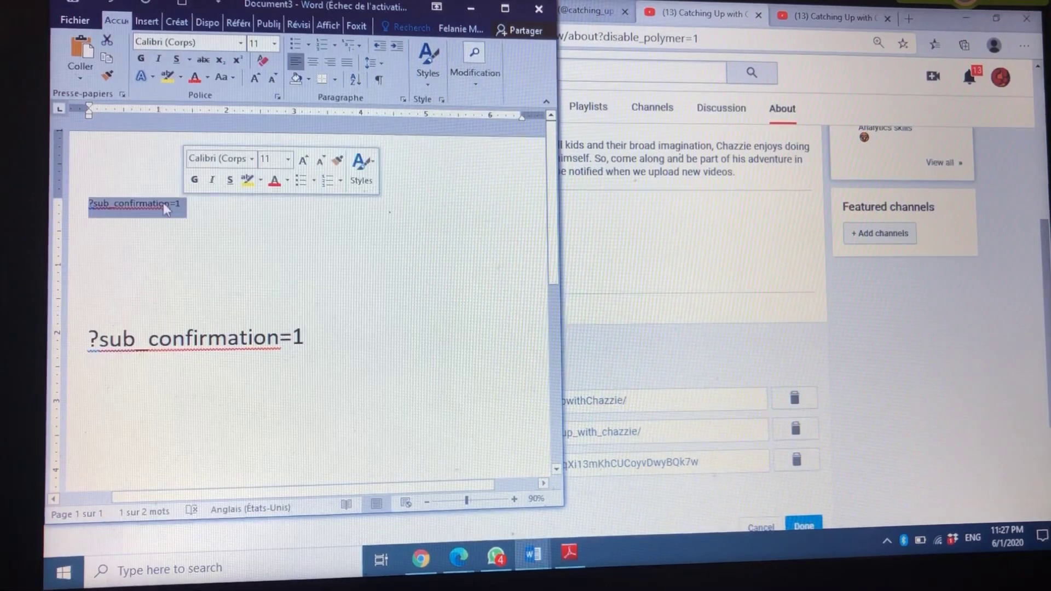
{"action": "right_click", "coordinate": [163, 203]}
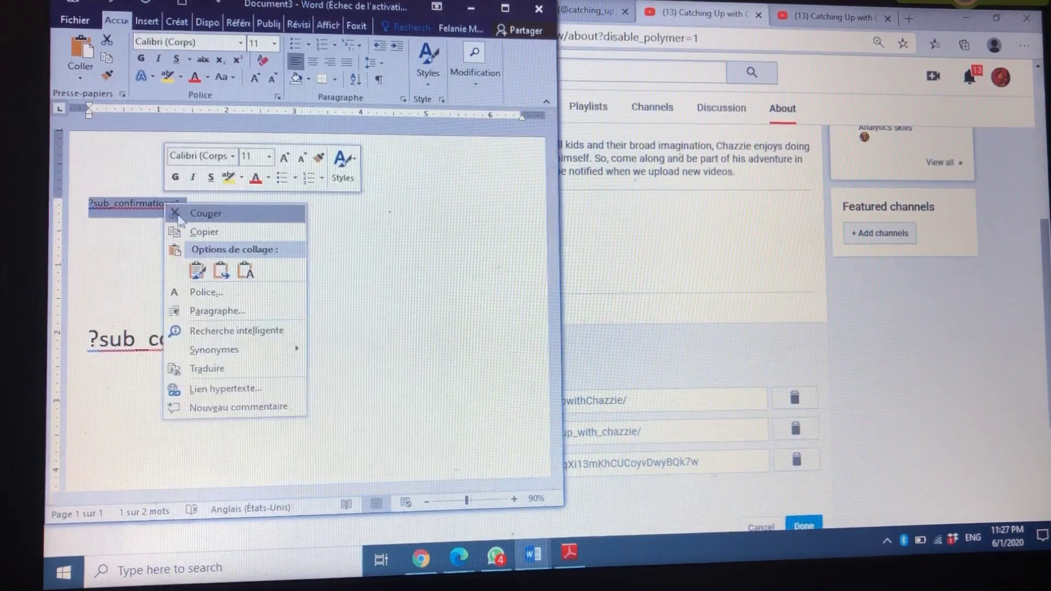
{"action": "left_click", "coordinate": [202, 230]}
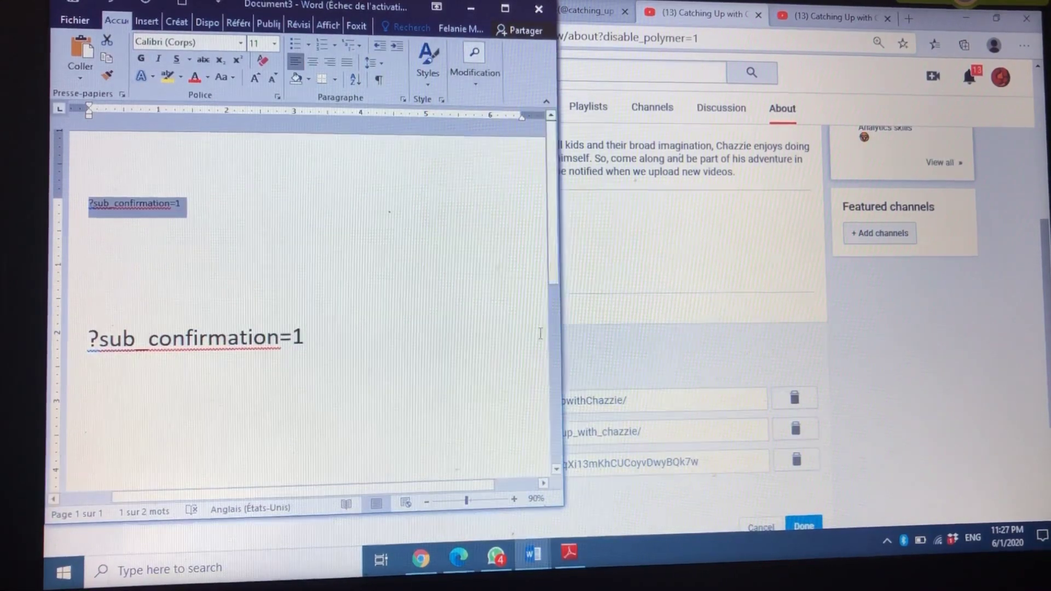
{"action": "left_click", "coordinate": [734, 469]}
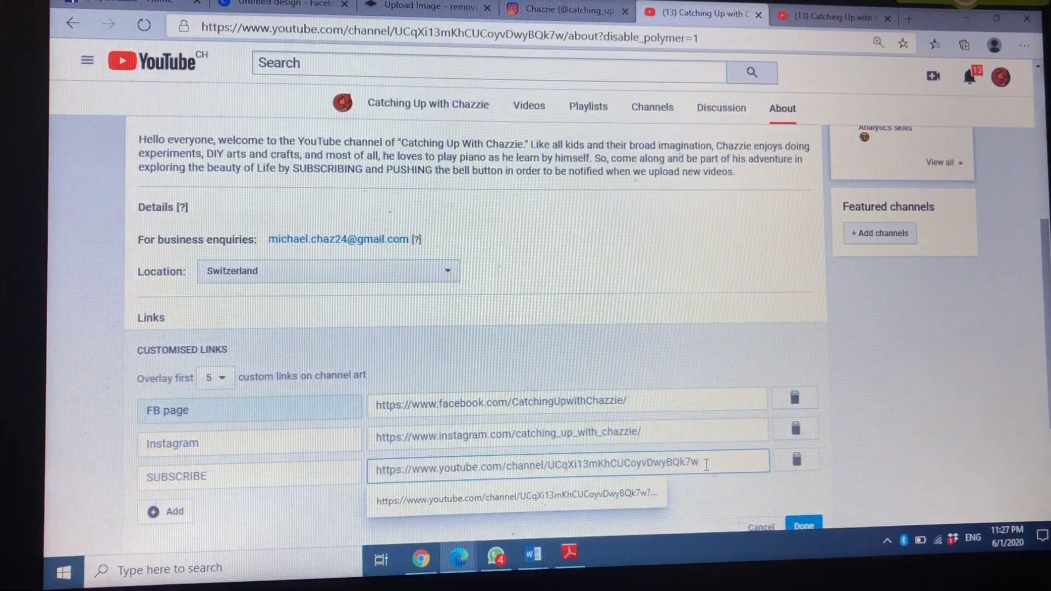
Paste ?sub_confirmation=1 onto the end of the SUBSCRIBE URL and save all three channel links.
{"action": "right_click", "coordinate": [706, 465]}
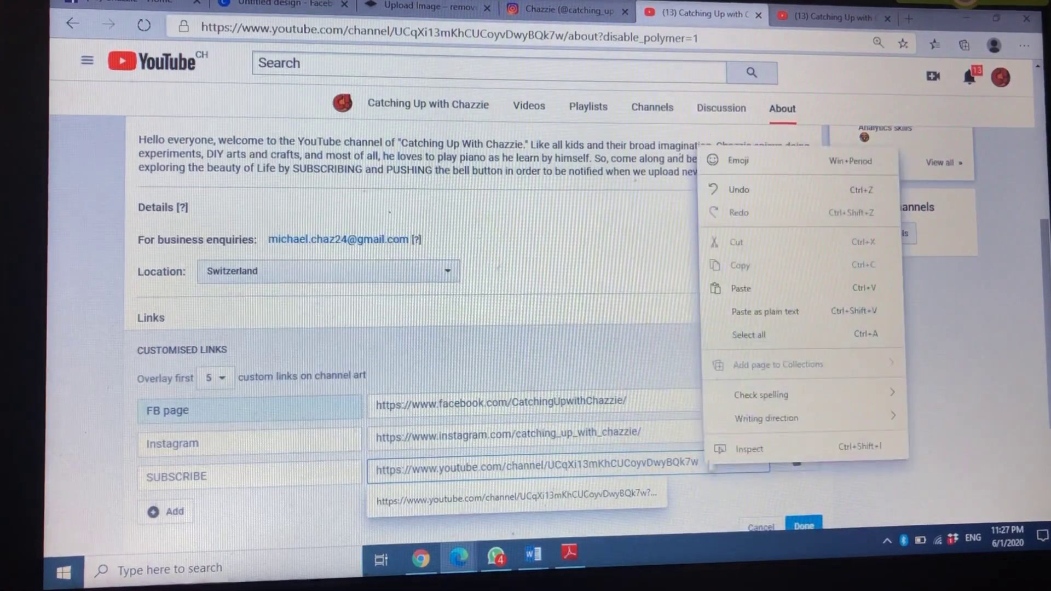
{"action": "left_click", "coordinate": [744, 288]}
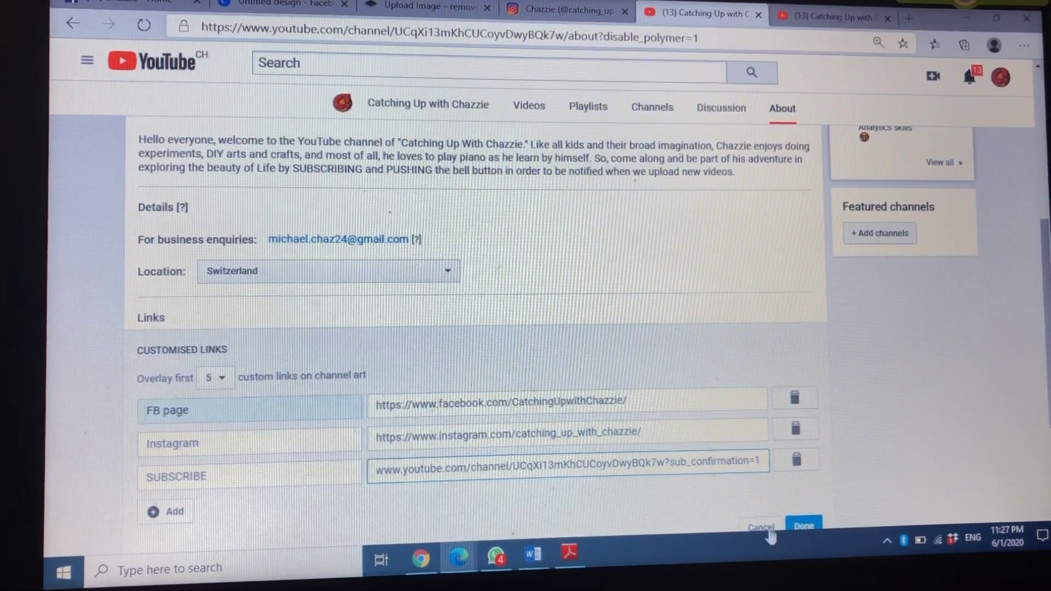
{"action": "left_click", "coordinate": [797, 384]}
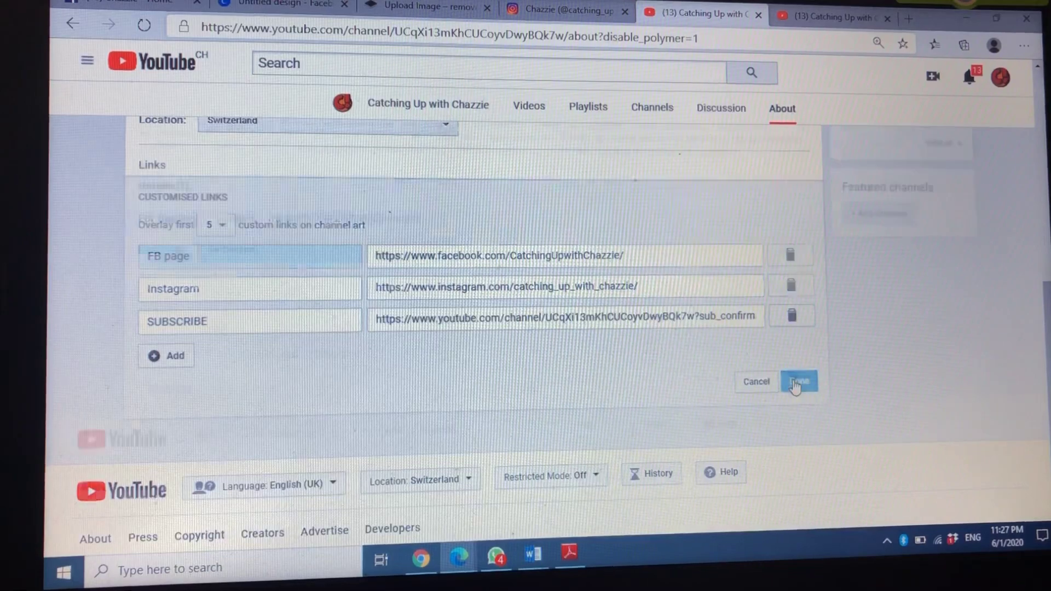
{"action": "scroll", "coordinate": [794, 380], "scroll_direction": "up", "scroll_amount": 5}
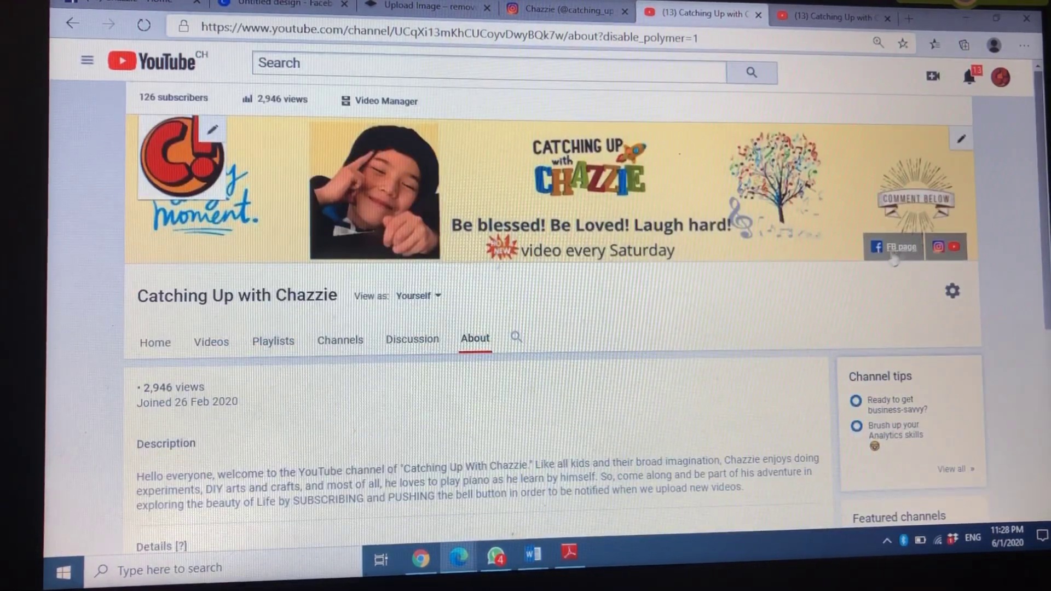
{"action": "left_click", "coordinate": [953, 247]}
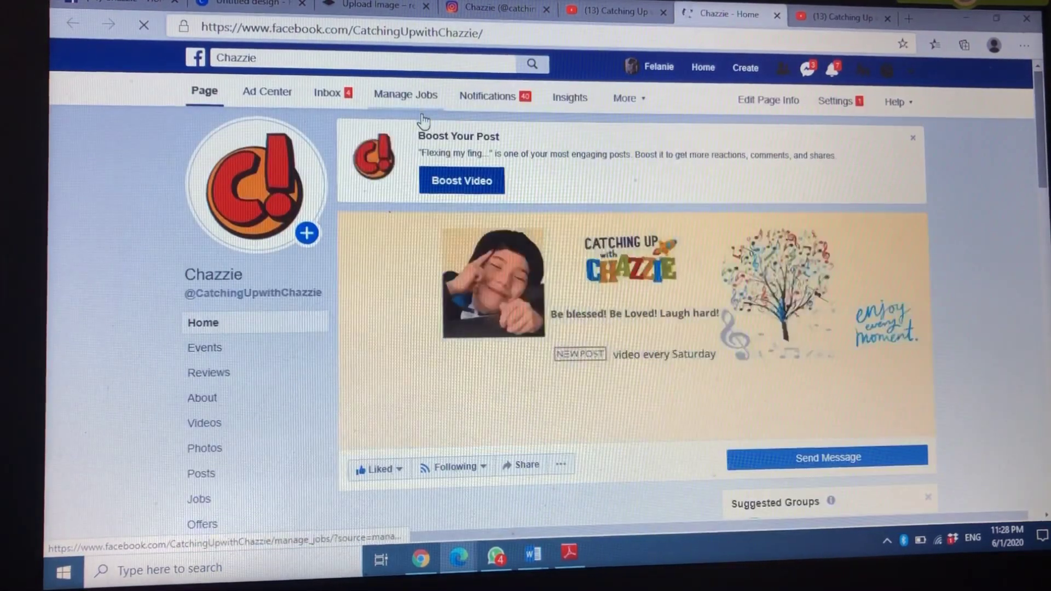
{"action": "key", "text": "ctrl+w"}
{"action": "key", "text": "ctrl+w"}
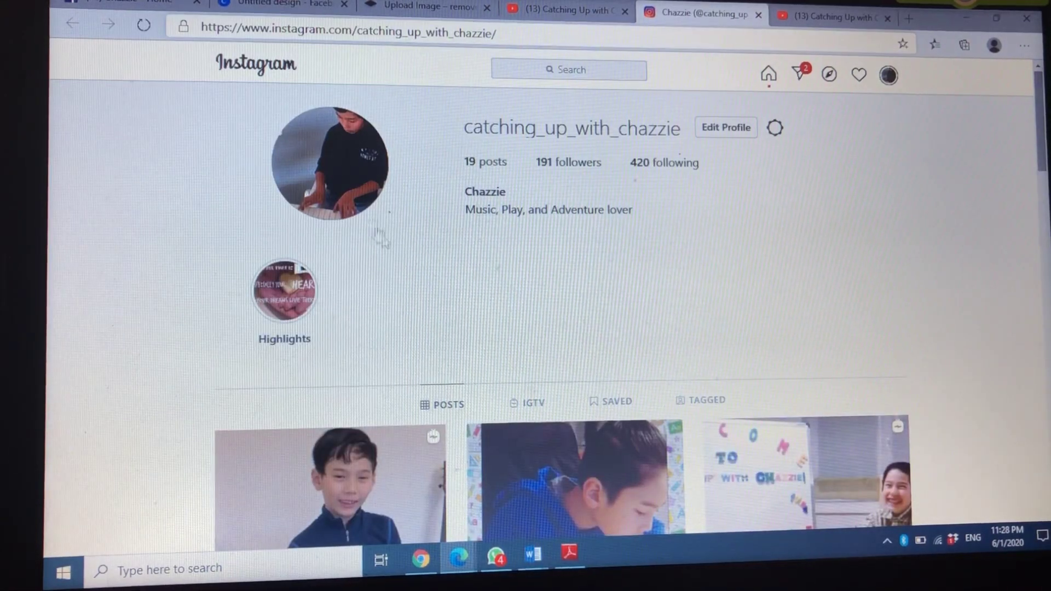
{"action": "key", "text": "ctrl+w"}
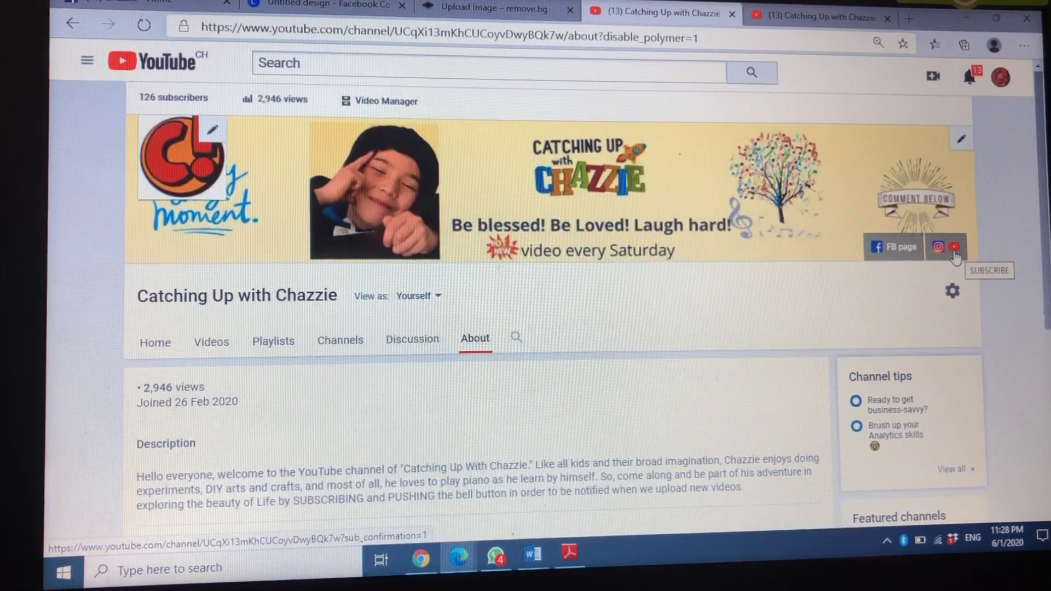